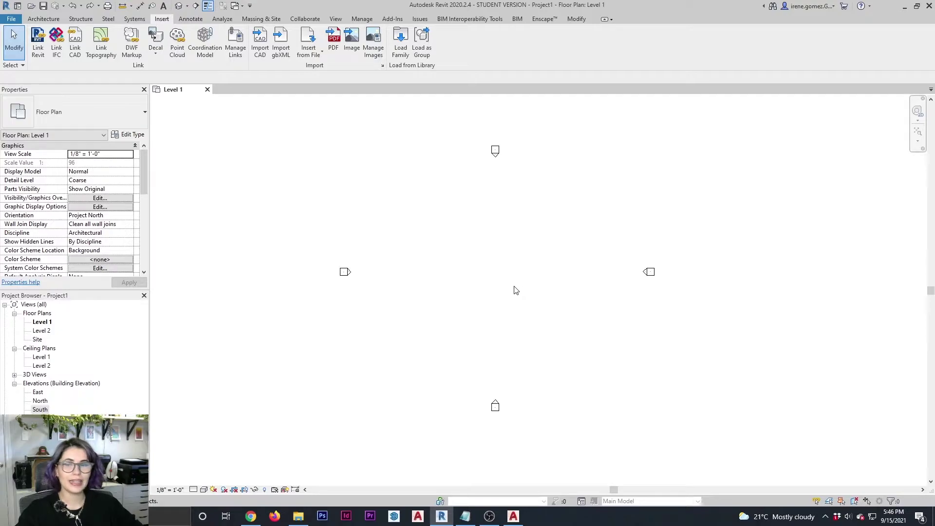
Link the condo DWG at Level 1 with Manual - Center positioning and place it inside the elevation markers.
{"action": "left_click", "coordinate": [75, 44]}
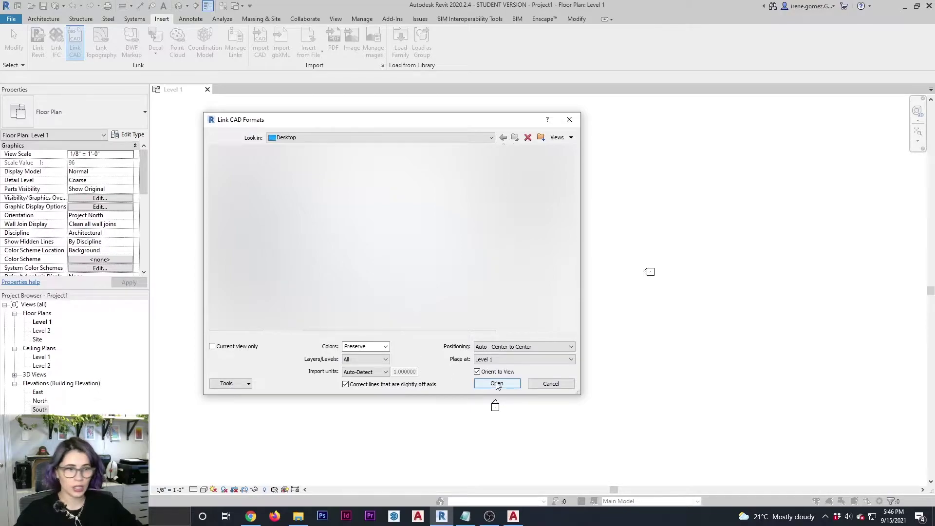
{"action": "left_click", "coordinate": [513, 347]}
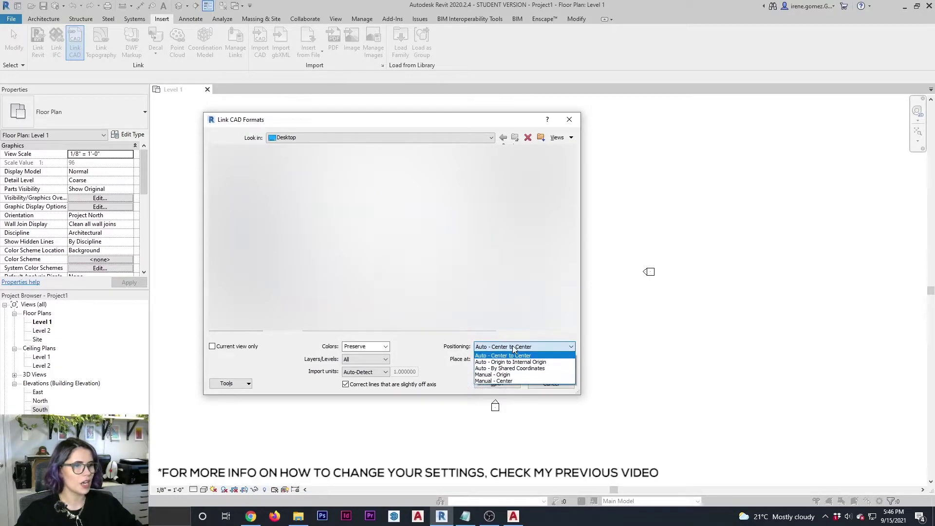
{"action": "left_click", "coordinate": [513, 381]}
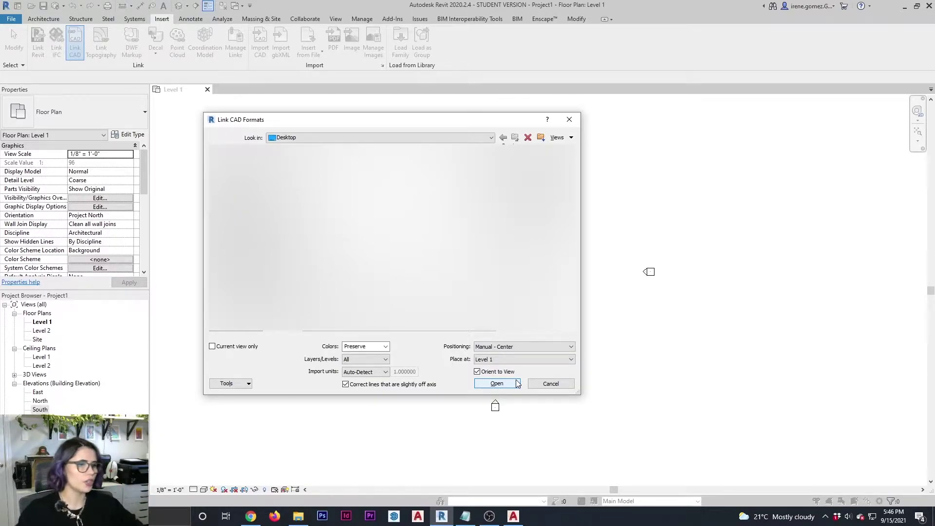
{"action": "left_click", "coordinate": [511, 385]}
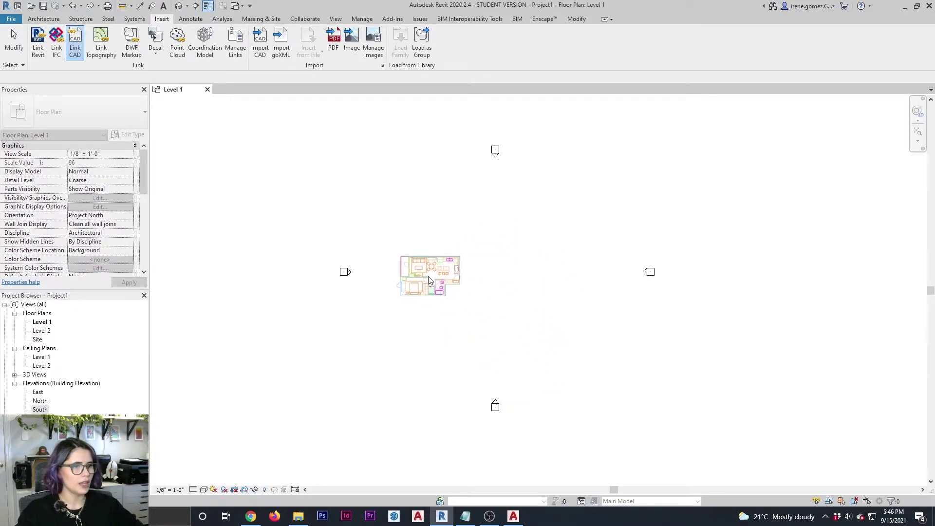
{"action": "left_click", "coordinate": [425, 280]}
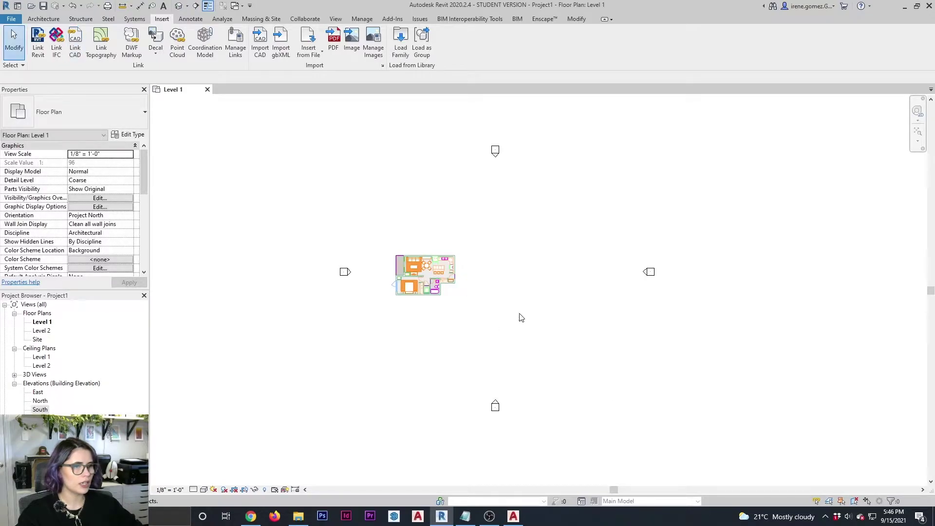
{"action": "scroll", "coordinate": [512, 314], "scroll_direction": "up", "scroll_amount": 1}
{"action": "middle_click_drag", "start_coordinate": [537, 288], "coordinate": [531, 305]}
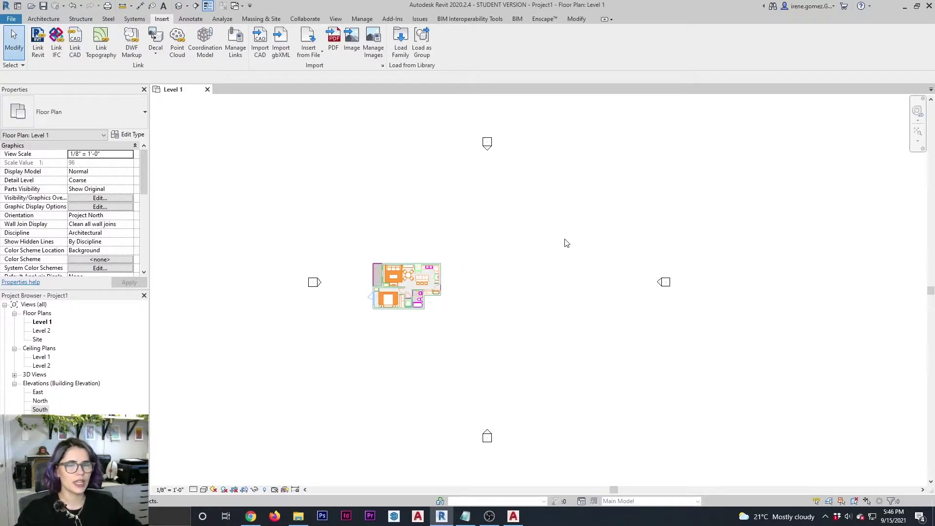
Import the condo DWG with Manual - Center on Level 1, placing it right of the linked plan.
{"action": "left_click", "coordinate": [263, 52]}
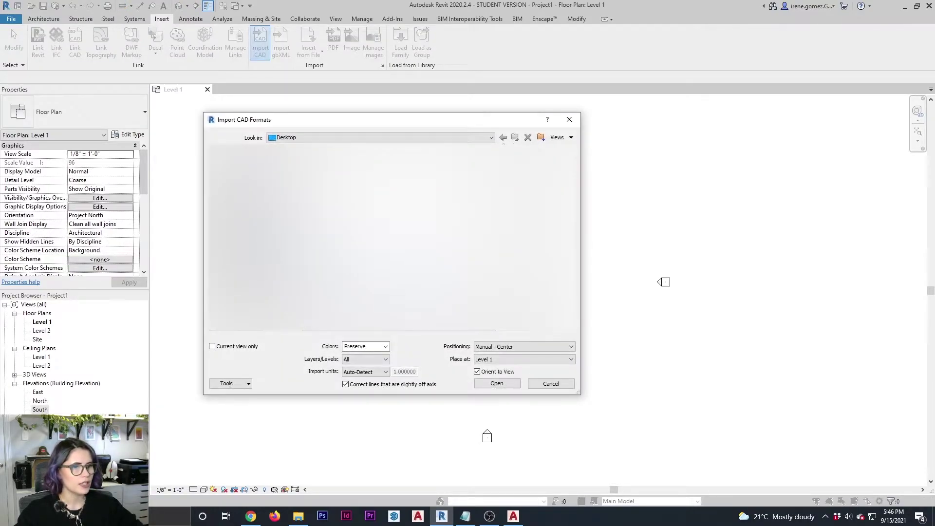
{"action": "left_click", "coordinate": [497, 385]}
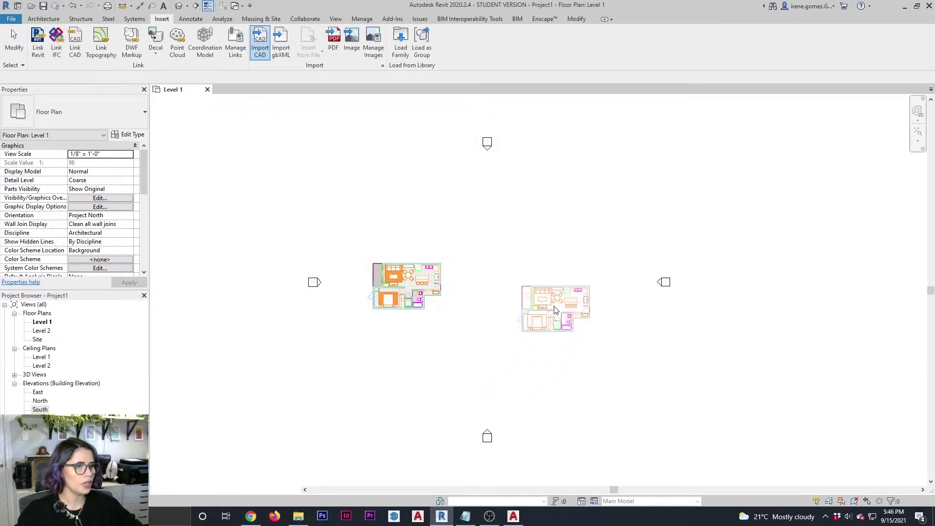
{"action": "left_click", "coordinate": [547, 290]}
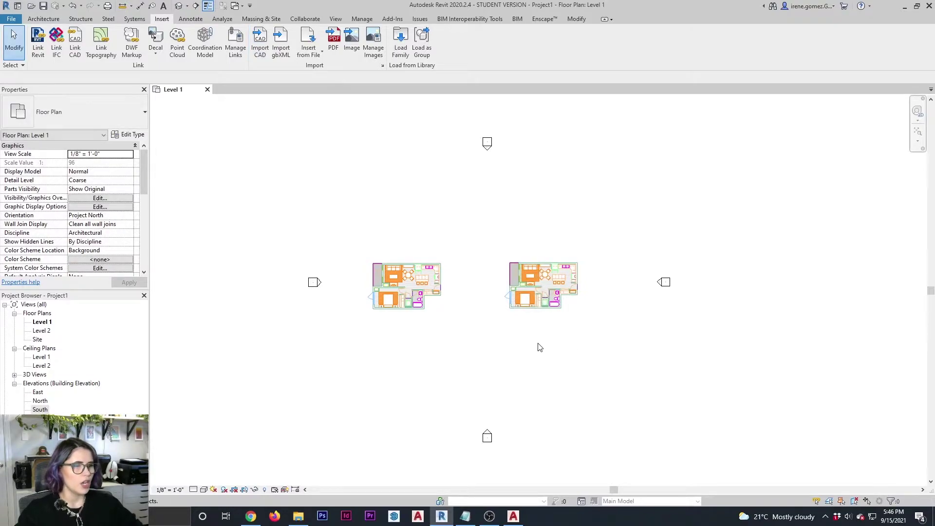
{"action": "scroll", "coordinate": [506, 329], "scroll_direction": "up", "scroll_amount": 1}
{"action": "scroll", "coordinate": [506, 328], "scroll_direction": "up", "scroll_amount": 3}
{"action": "middle_click_drag", "start_coordinate": [476, 261], "coordinate": [497, 278]}
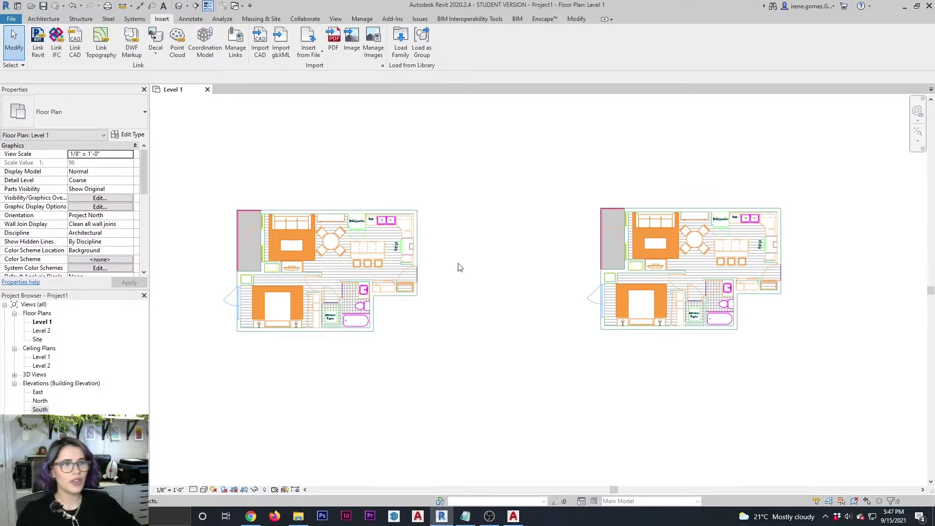
{"action": "middle_click_drag", "start_coordinate": [390, 251], "coordinate": [422, 241]}
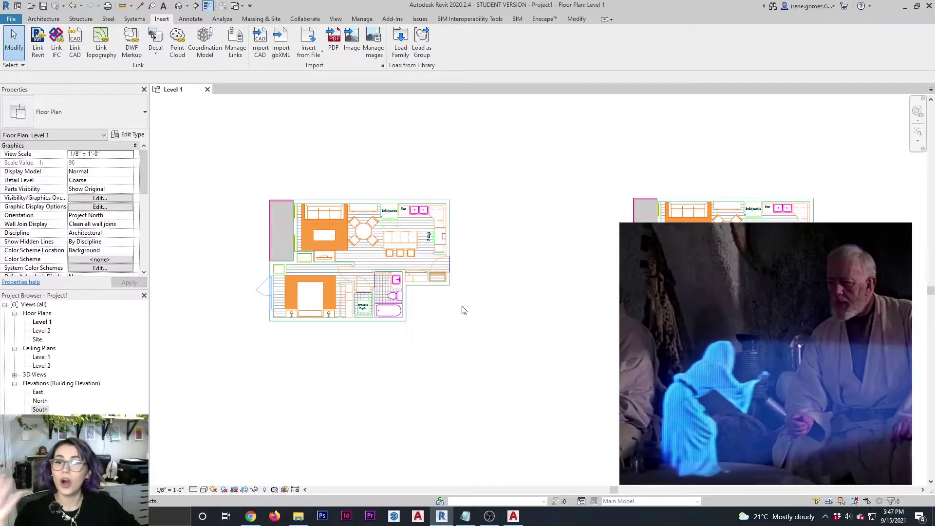
{"action": "scroll", "coordinate": [432, 317], "scroll_direction": "up", "scroll_amount": 2}
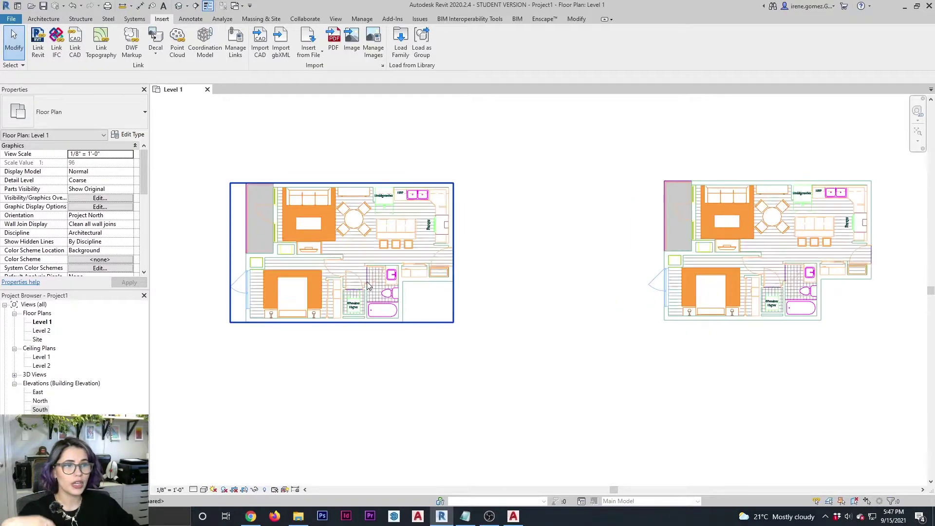
{"action": "scroll", "coordinate": [322, 263], "scroll_direction": "up", "scroll_amount": 2}
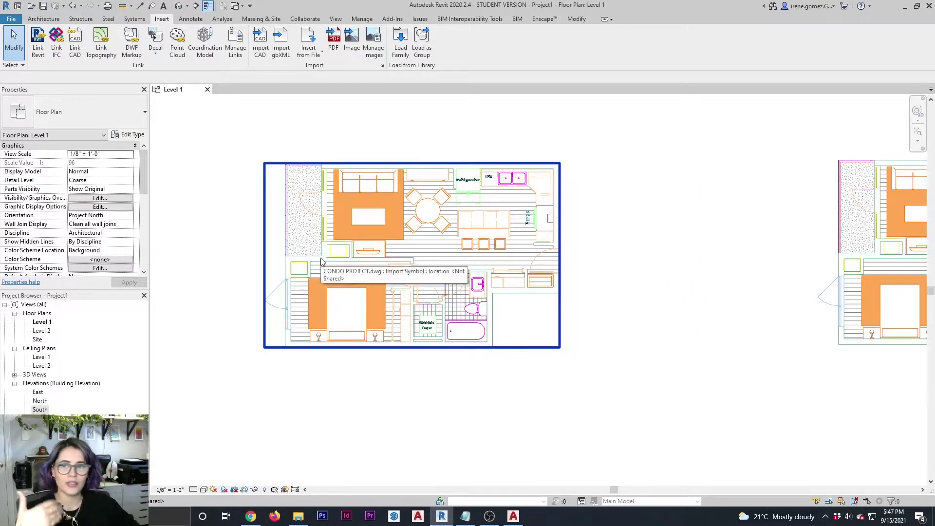
{"action": "left_click", "coordinate": [367, 285]}
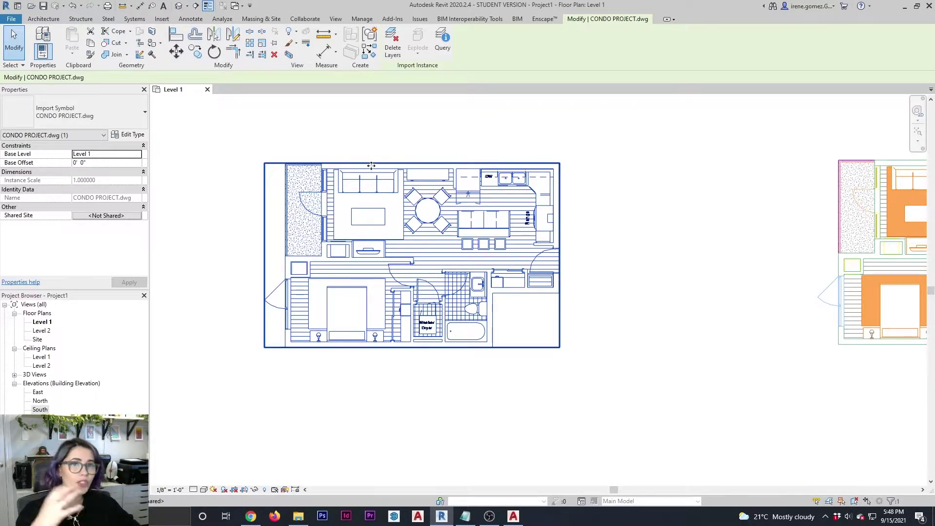
{"action": "key", "text": "Escape"}
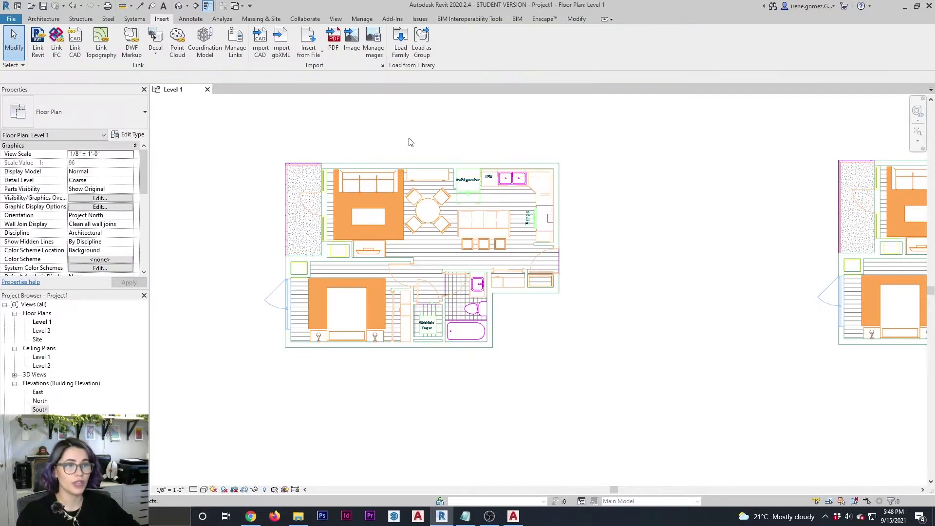
Erase the floor hatch from CONDO PROJECT.dwg in AutoCAD and save the drawing.
{"action": "left_click", "coordinate": [513, 517]}
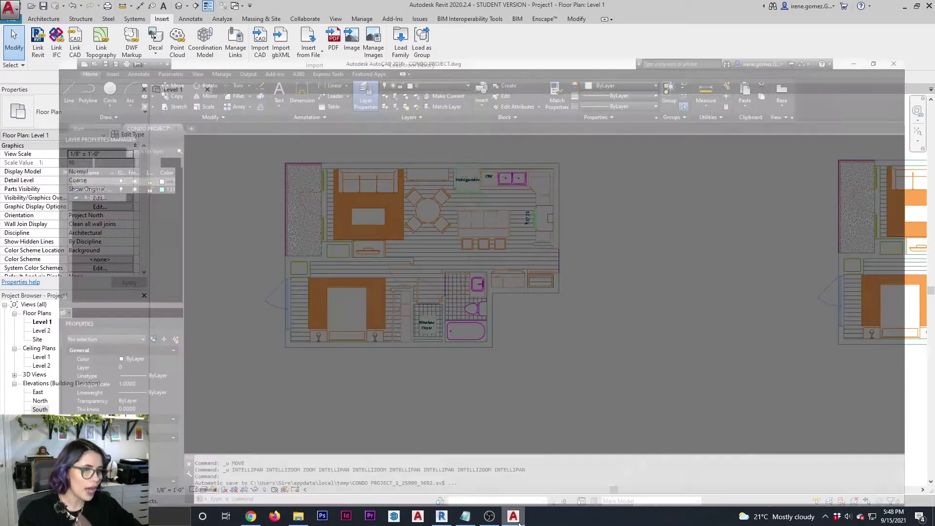
{"action": "middle_click_drag", "start_coordinate": [657, 286], "coordinate": [574, 271]}
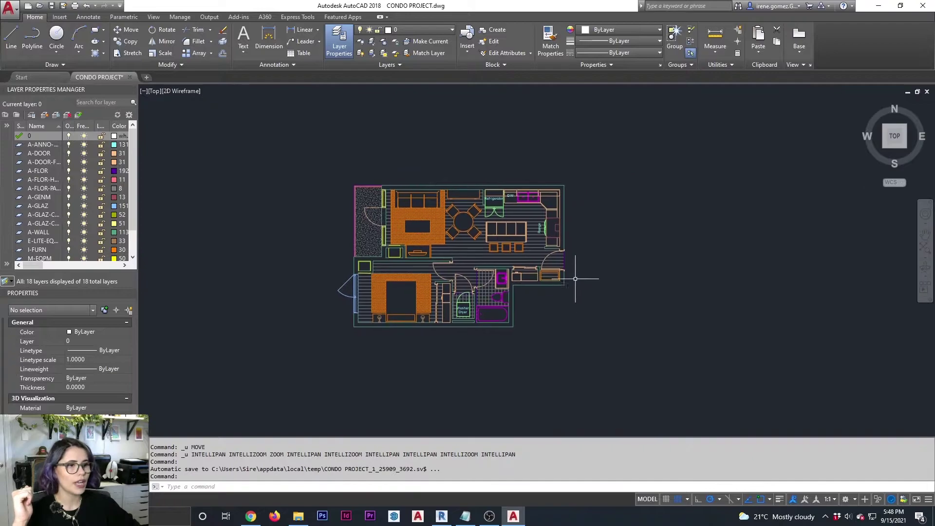
{"action": "scroll", "coordinate": [444, 266], "scroll_direction": "up", "scroll_amount": 2}
{"action": "left_click", "coordinate": [444, 267]}
{"action": "key", "text": "Delete"}
{"action": "key", "text": "ctrl+z"}
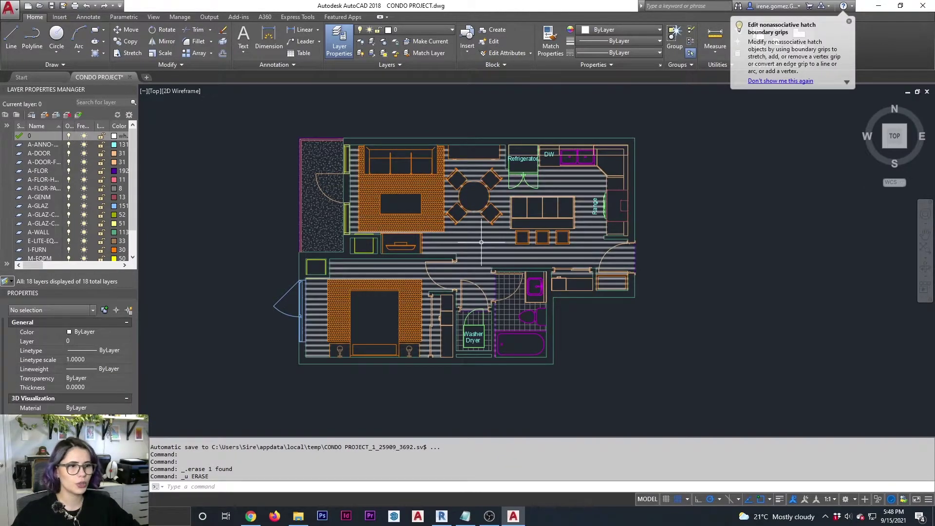
{"action": "left_click", "coordinate": [481, 242]}
{"action": "key", "text": "Delete"}
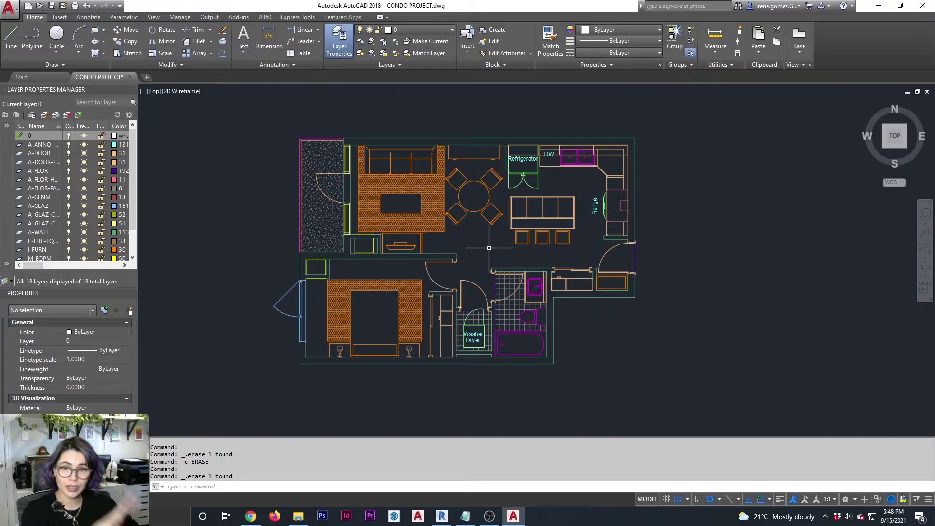
{"action": "left_click", "coordinate": [51, 6]}
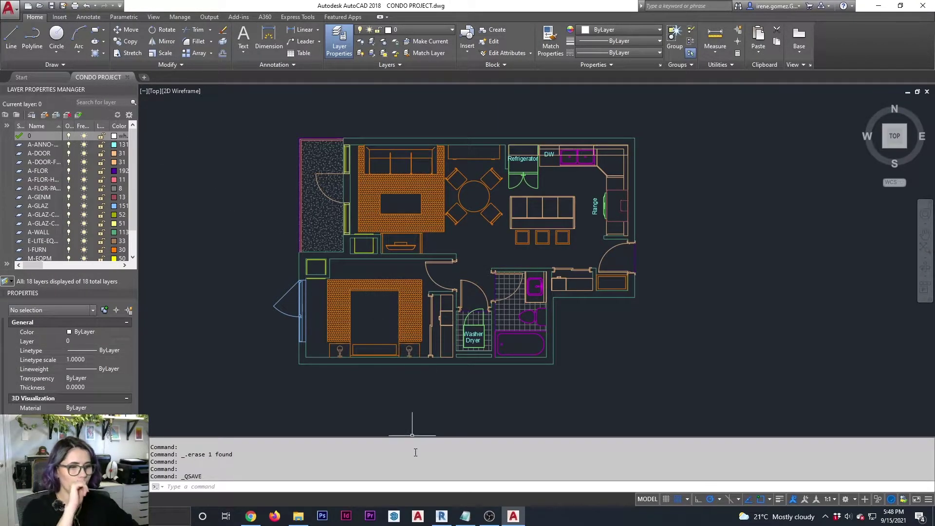
{"action": "left_click", "coordinate": [442, 516]}
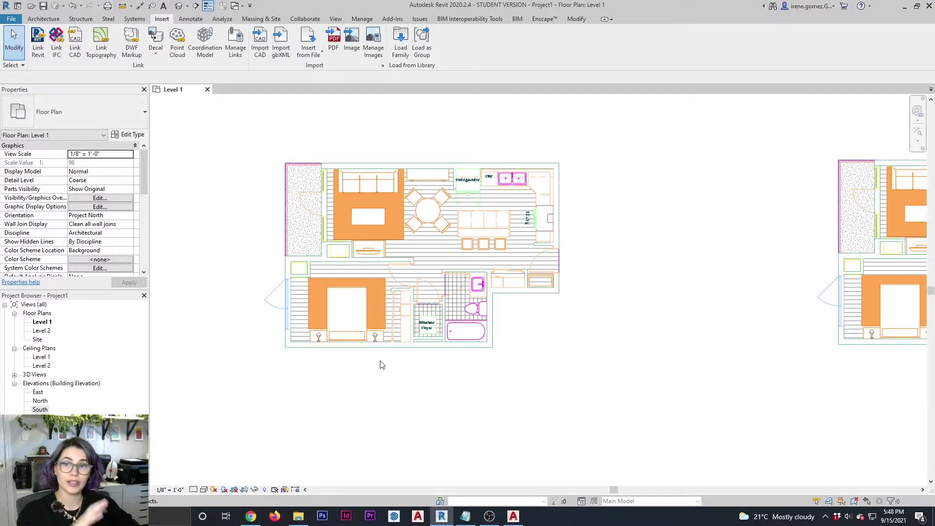
Reload the CONDO PROJECT.dwg link from the CAD Formats list in Manage Links.
{"action": "left_click", "coordinate": [236, 57]}
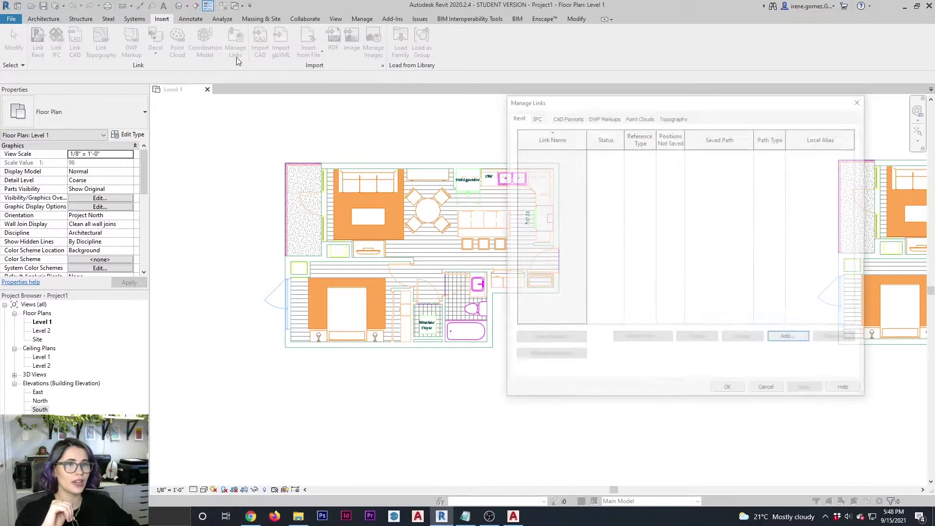
{"action": "left_click", "coordinate": [566, 118]}
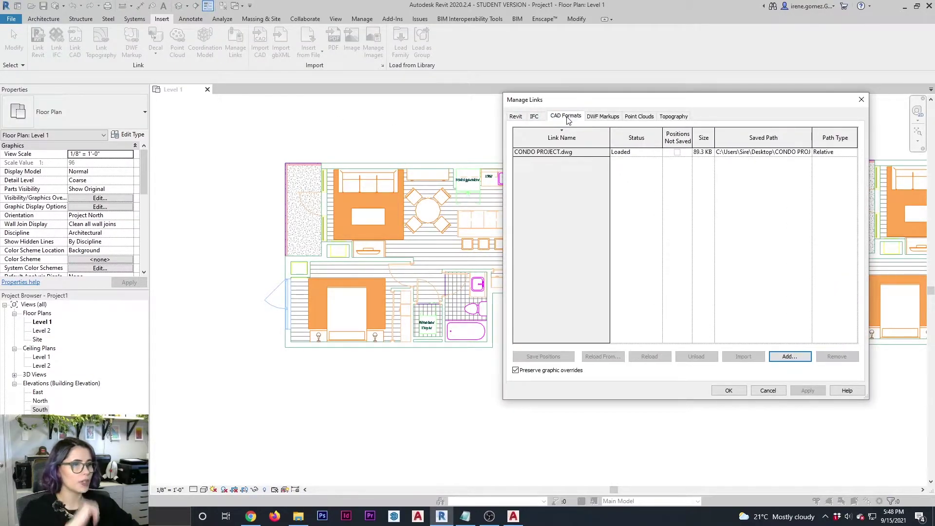
{"action": "left_click", "coordinate": [577, 152]}
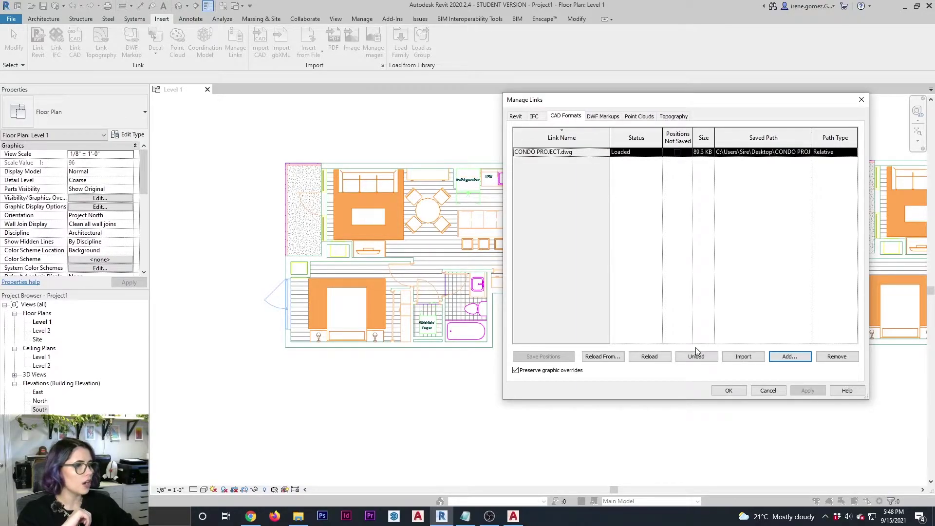
{"action": "left_click", "coordinate": [662, 357]}
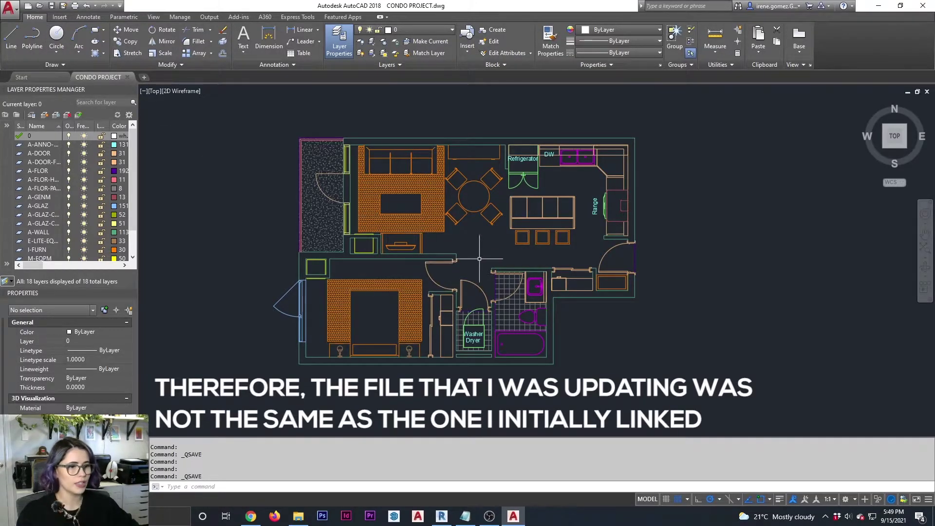
Reselect the CONDO PROJECT.dwg link, close Manage Links, and save the drawing under a new name.
{"action": "left_click", "coordinate": [442, 516]}
{"action": "left_click", "coordinate": [236, 41]}
{"action": "left_click", "coordinate": [565, 116]}
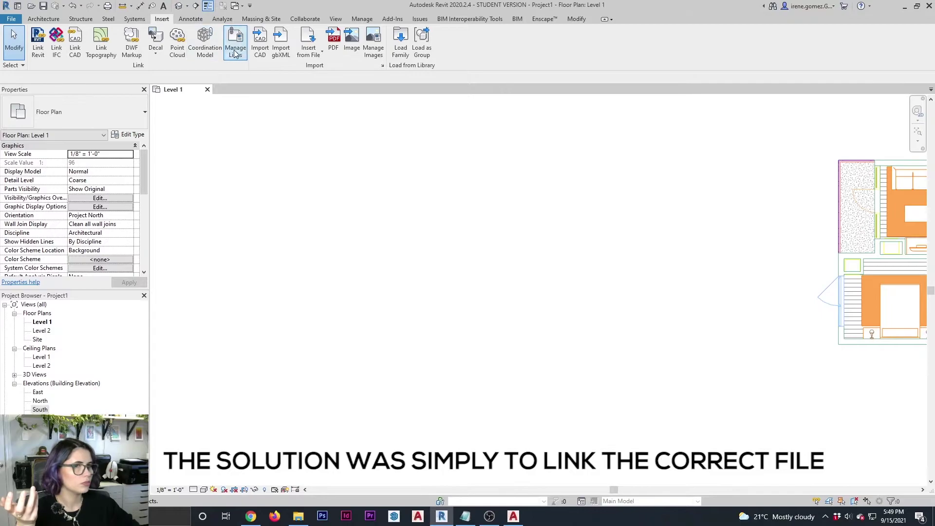
{"action": "left_click", "coordinate": [235, 41]}
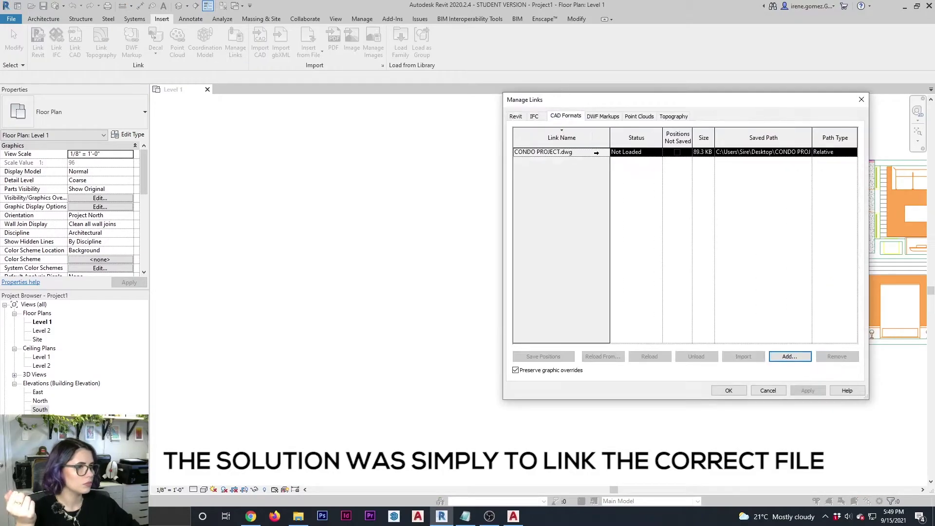
{"action": "left_click", "coordinate": [737, 392]}
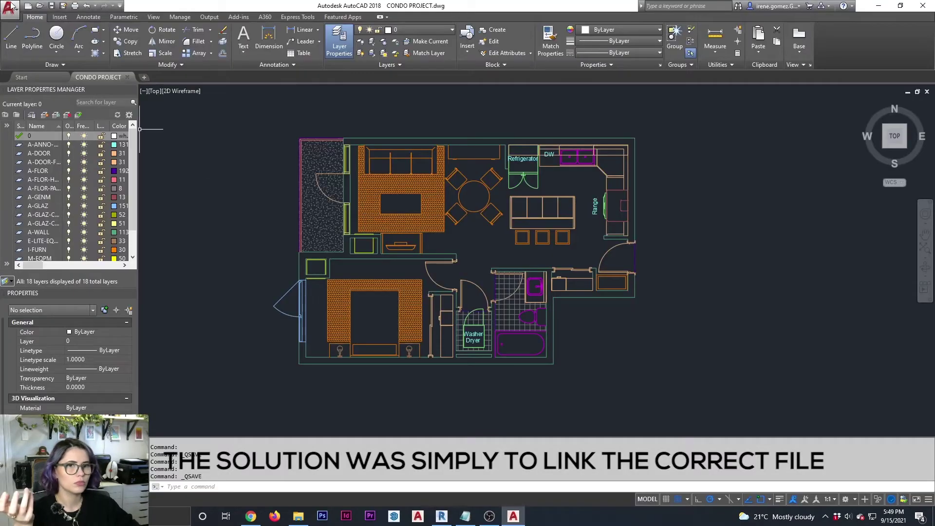
{"action": "key", "text": "ctrl+shift+s"}
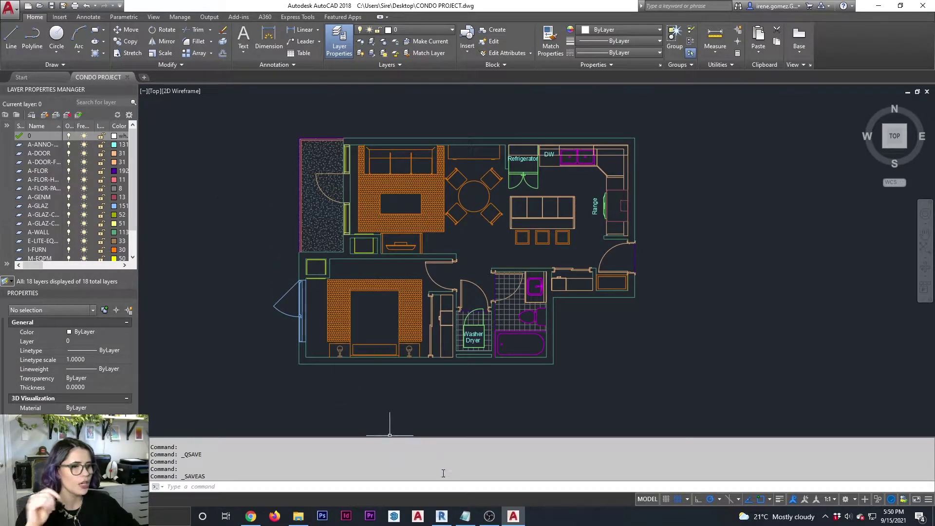
{"action": "left_click", "coordinate": [441, 516]}
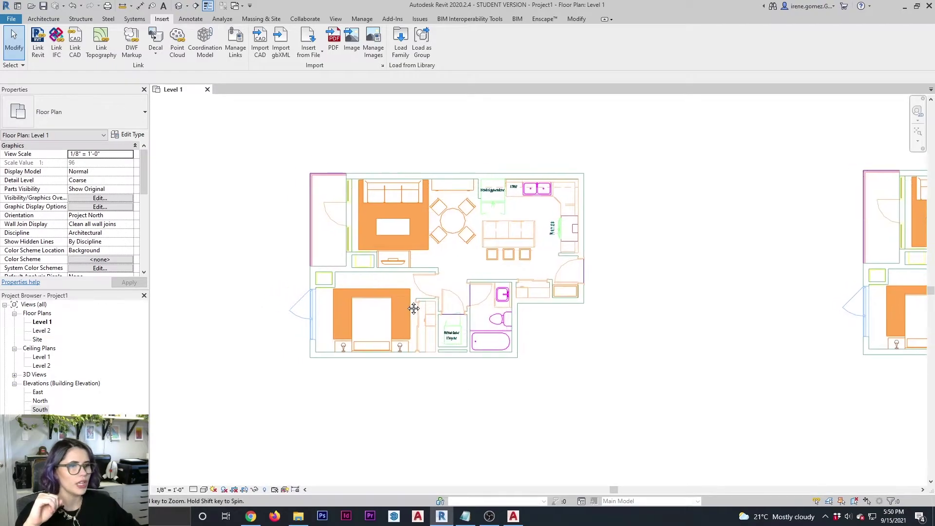
Reload CONDO PROJECT.dwg from the CAD Formats tab of Manage Links and confirm with OK.
{"action": "left_click", "coordinate": [235, 42]}
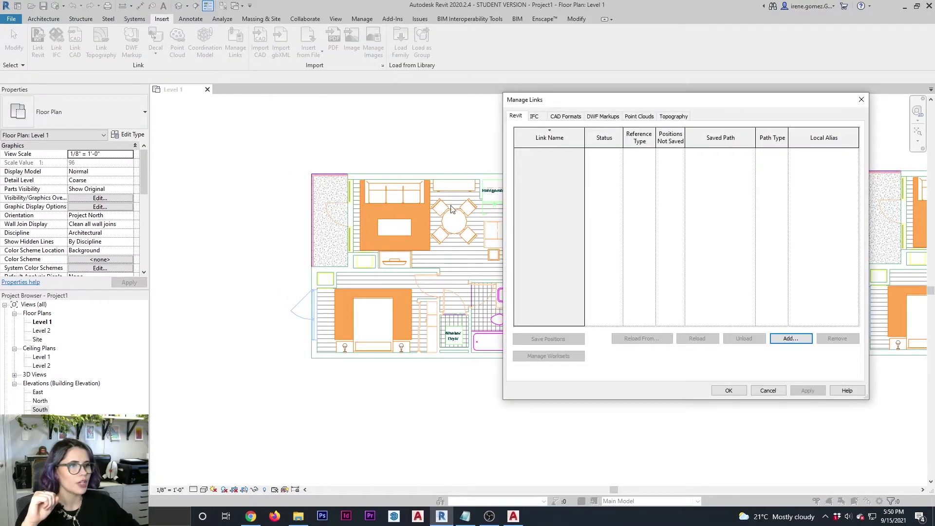
{"action": "left_click", "coordinate": [576, 118]}
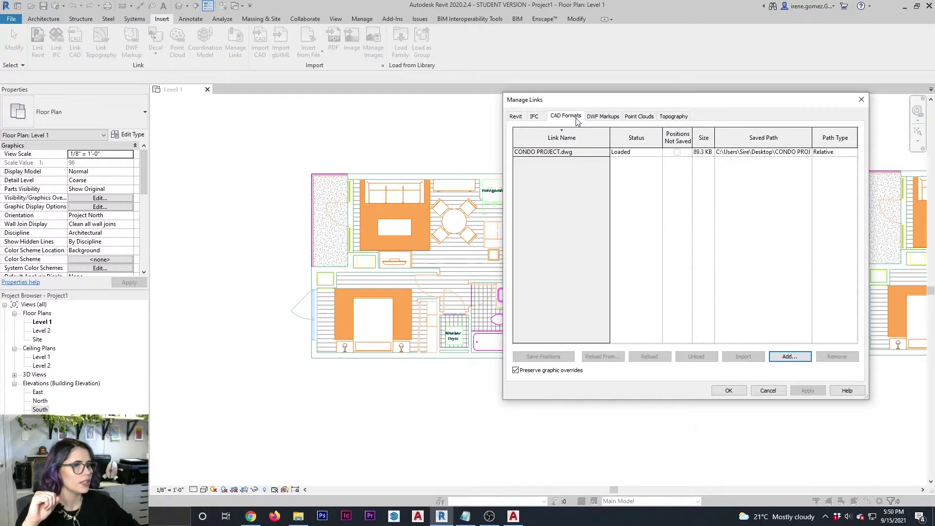
{"action": "left_click", "coordinate": [573, 153]}
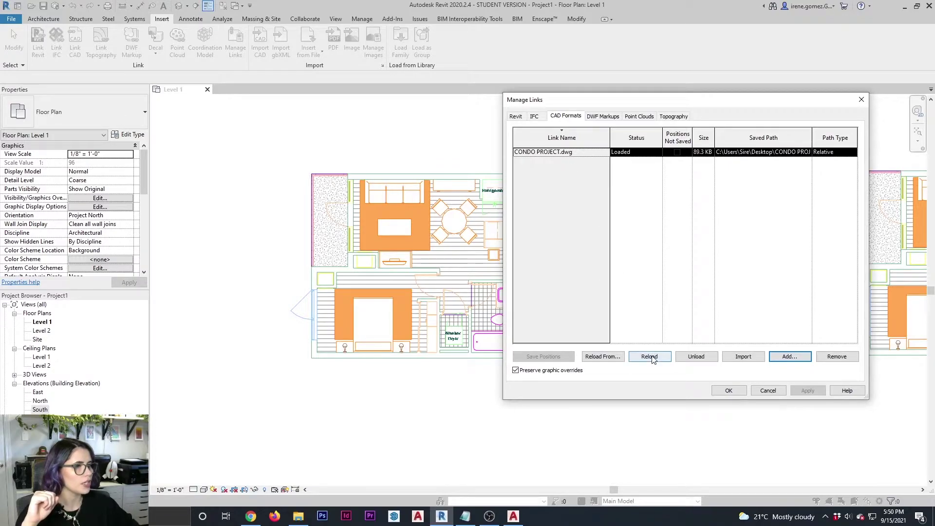
{"action": "left_click", "coordinate": [651, 357]}
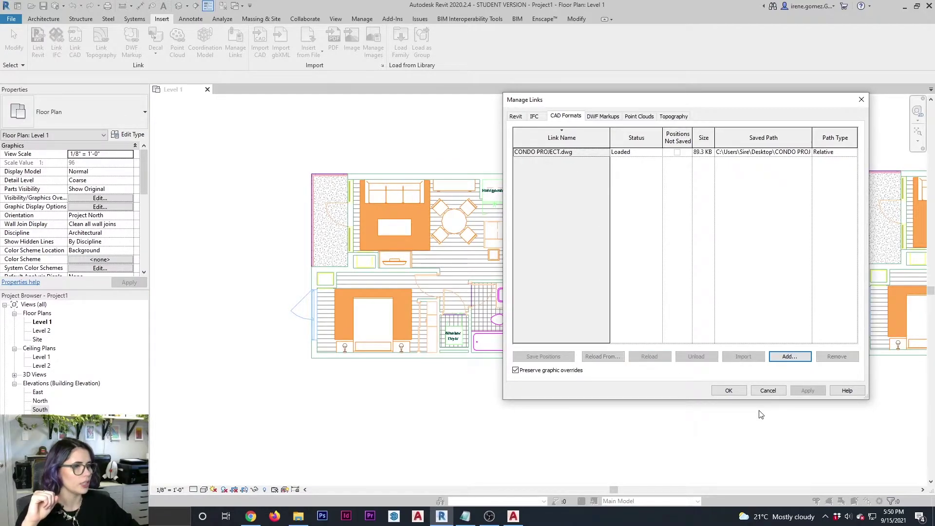
{"action": "left_click", "coordinate": [729, 391]}
{"action": "scroll", "coordinate": [437, 317], "scroll_direction": "up", "scroll_amount": 1}
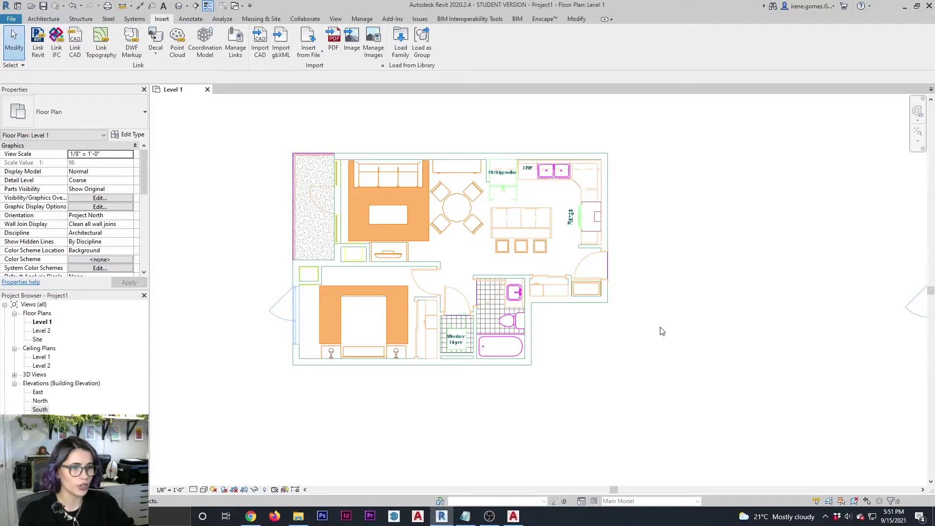
Zoom in on the right-hand plan and select the imported CONDO PROJECT.dwg.
{"action": "scroll", "coordinate": [312, 326], "scroll_direction": "down", "scroll_amount": 5}
{"action": "scroll", "coordinate": [609, 302], "scroll_direction": "up", "scroll_amount": 3}
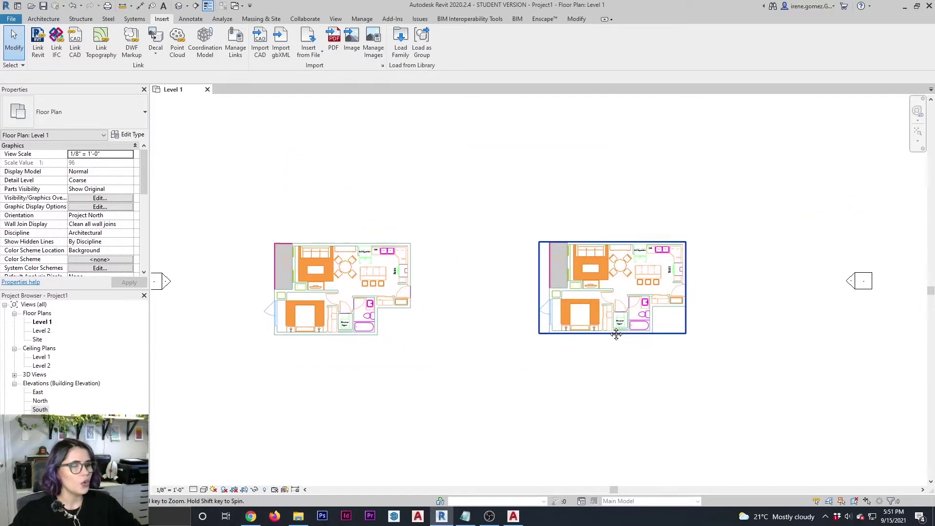
{"action": "scroll", "coordinate": [609, 290], "scroll_direction": "up", "scroll_amount": 4}
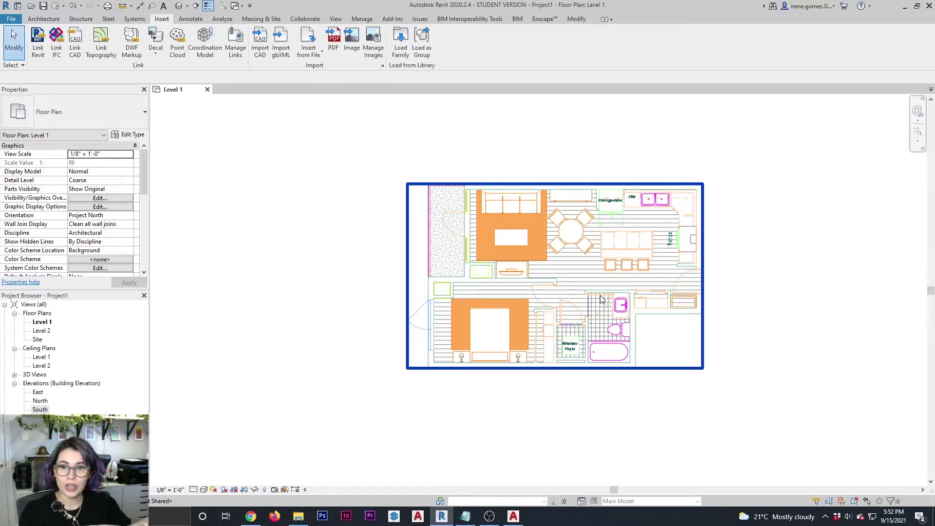
{"action": "left_click", "coordinate": [602, 299]}
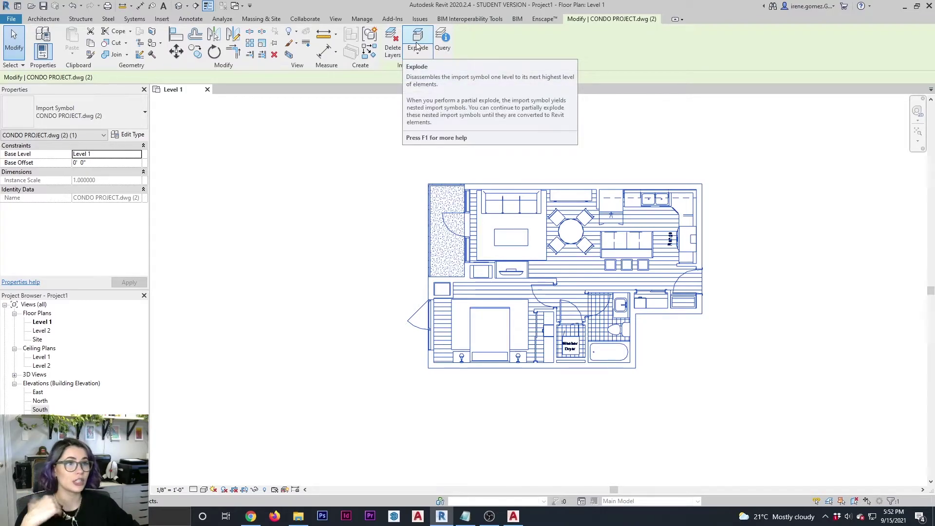
Full Explode the imported CONDO PROJECT.dwg and dismiss the 'Can't draw Detail Filled Region' error.
{"action": "left_click", "coordinate": [421, 57]}
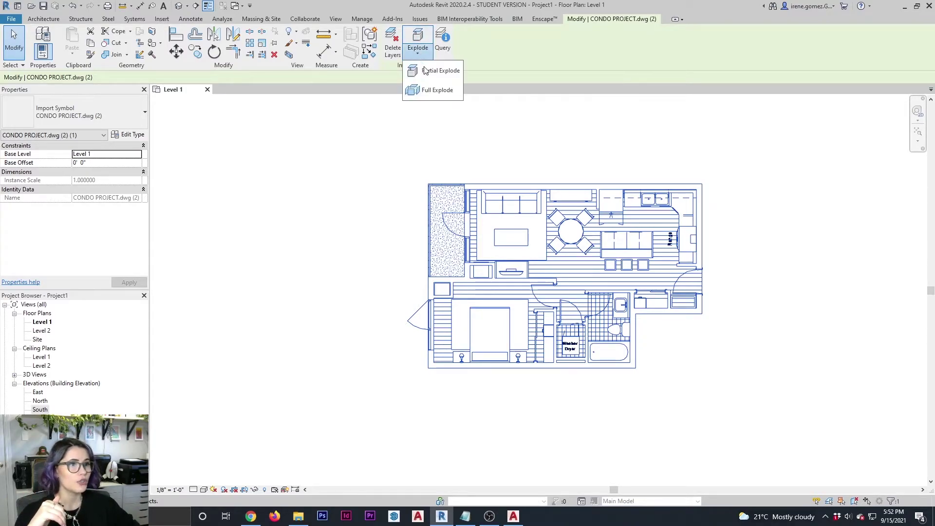
{"action": "left_click", "coordinate": [435, 90]}
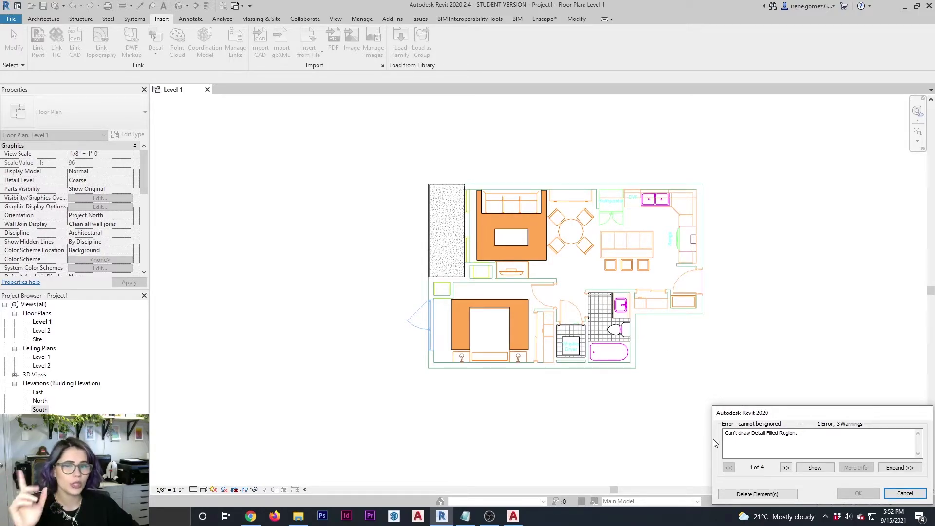
{"action": "left_click", "coordinate": [756, 494]}
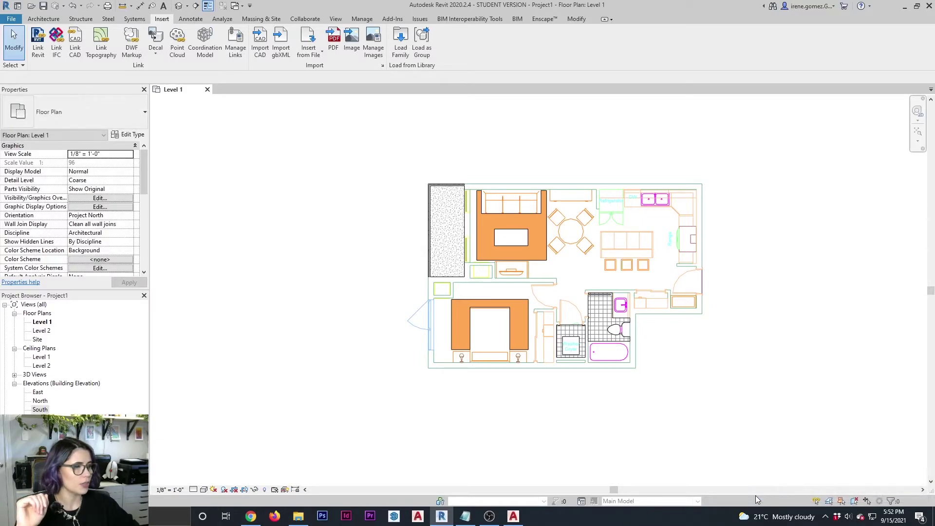
Select the bed's filled region and drag its right-edge grip outward to widen it.
{"action": "scroll", "coordinate": [482, 318], "scroll_direction": "up", "scroll_amount": 5}
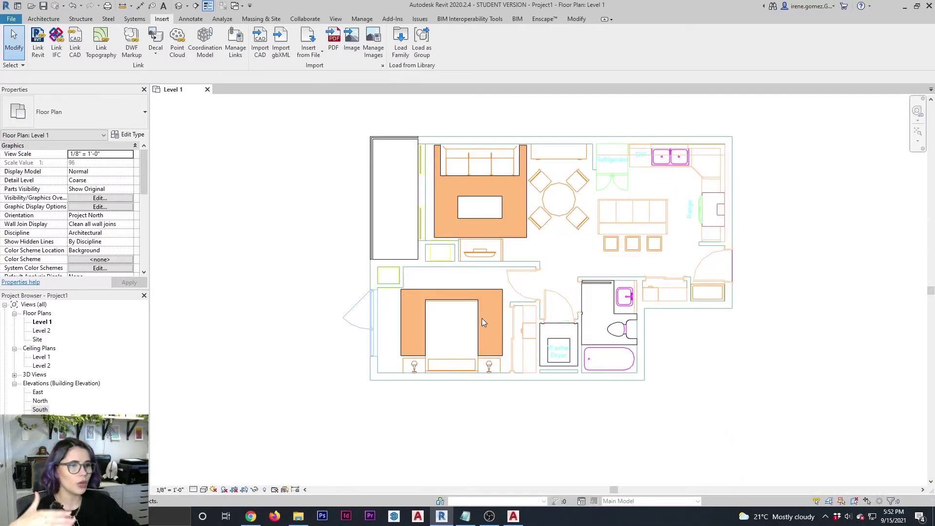
{"action": "left_click", "coordinate": [503, 339]}
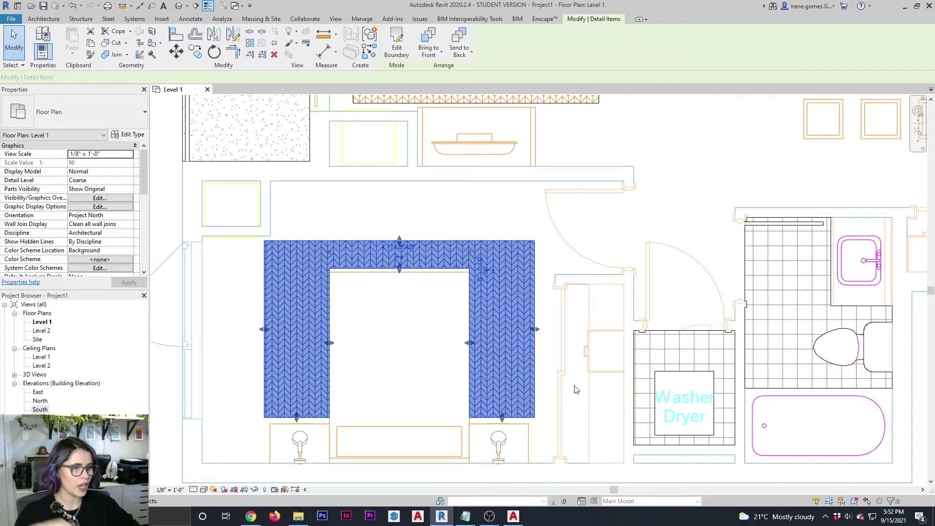
{"action": "left_click_drag", "start_coordinate": [551, 330], "coordinate": [553, 329]}
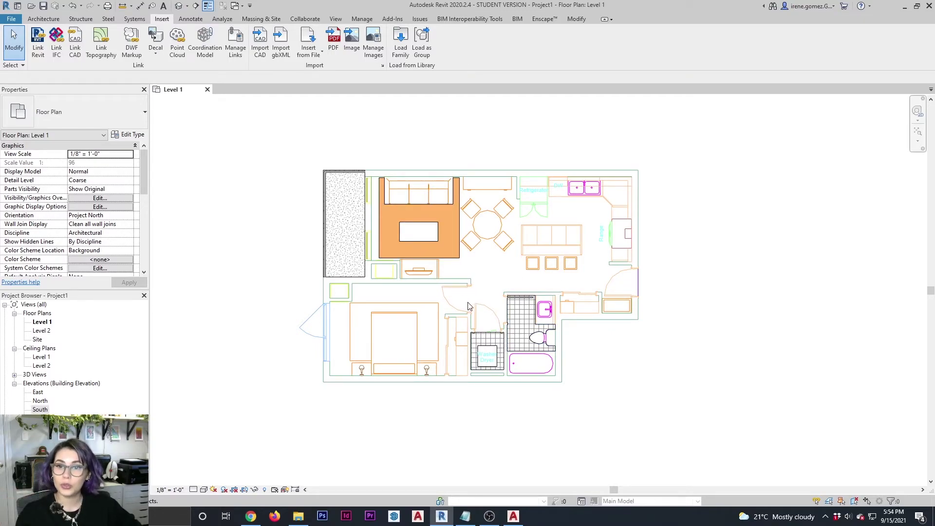
{"action": "scroll", "coordinate": [491, 321], "scroll_direction": "up", "scroll_amount": 1}
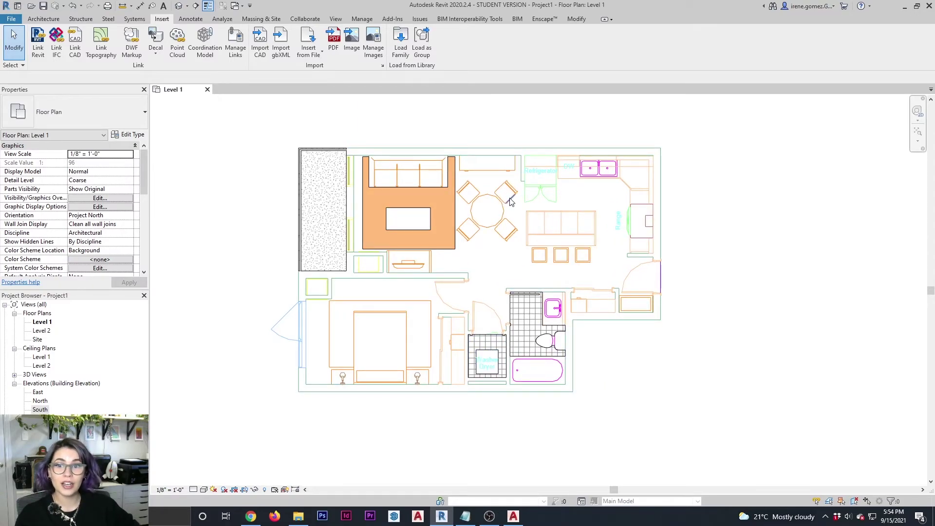
{"action": "middle_click_drag", "start_coordinate": [507, 193], "coordinate": [505, 204]}
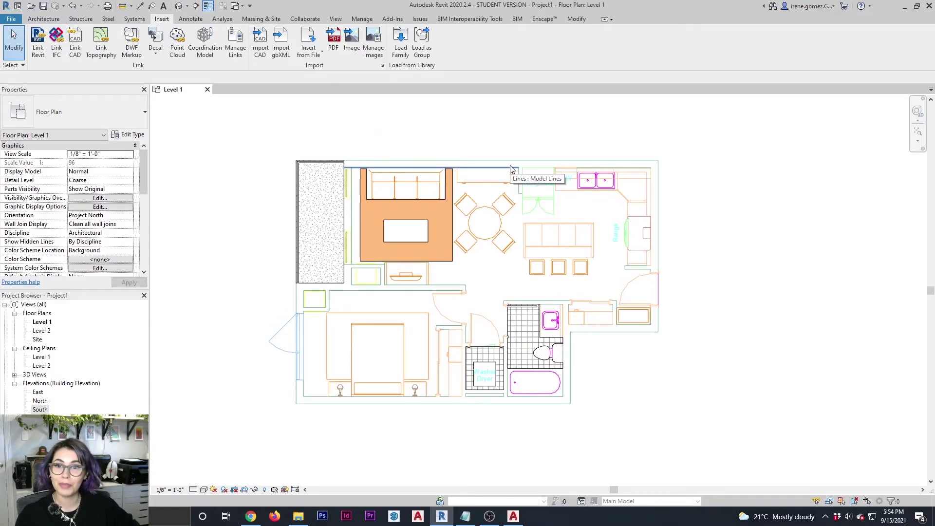
{"action": "middle_click_drag", "start_coordinate": [511, 169], "coordinate": [507, 211]}
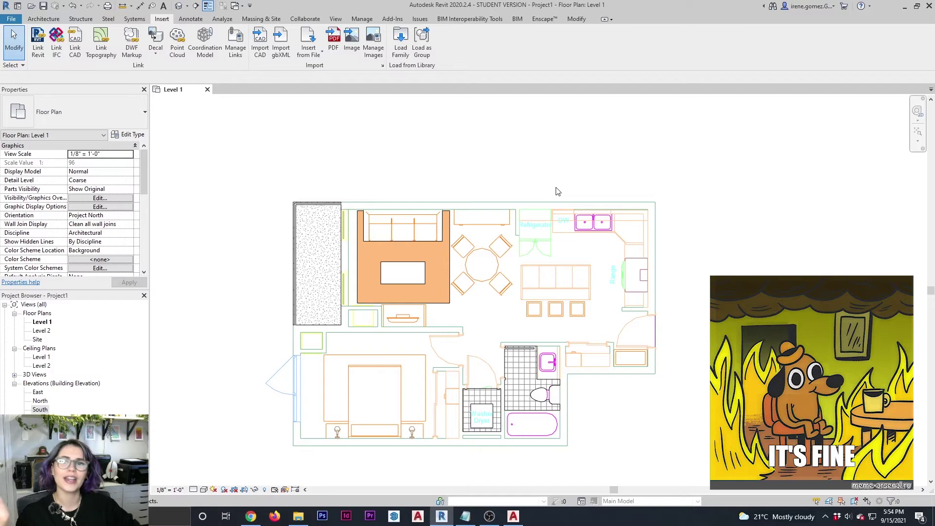
{"action": "middle_click_drag", "start_coordinate": [546, 213], "coordinate": [558, 191]}
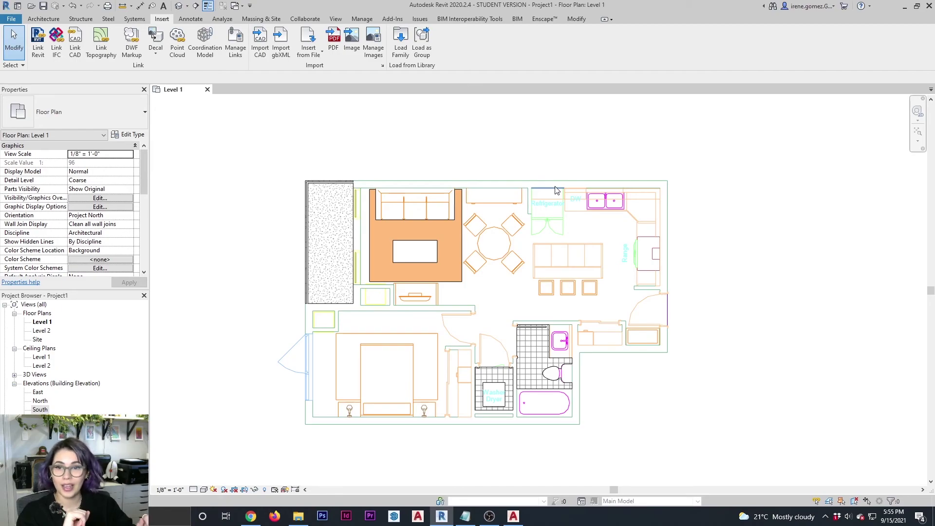
{"action": "scroll", "coordinate": [533, 263], "scroll_direction": "down", "scroll_amount": 5}
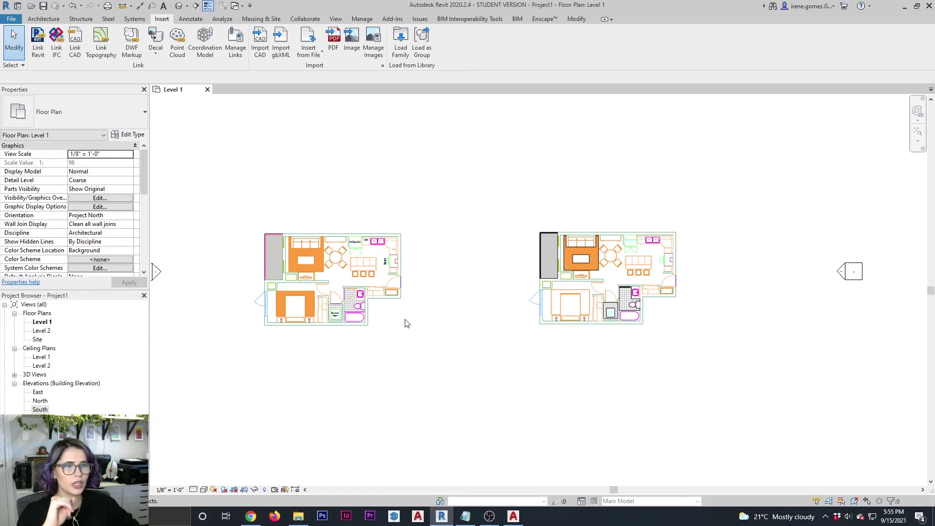
Remove the CONDO PROJECT.dwg link, then window-select and delete all exploded plan elements.
{"action": "left_click", "coordinate": [236, 41]}
{"action": "left_click", "coordinate": [565, 117]}
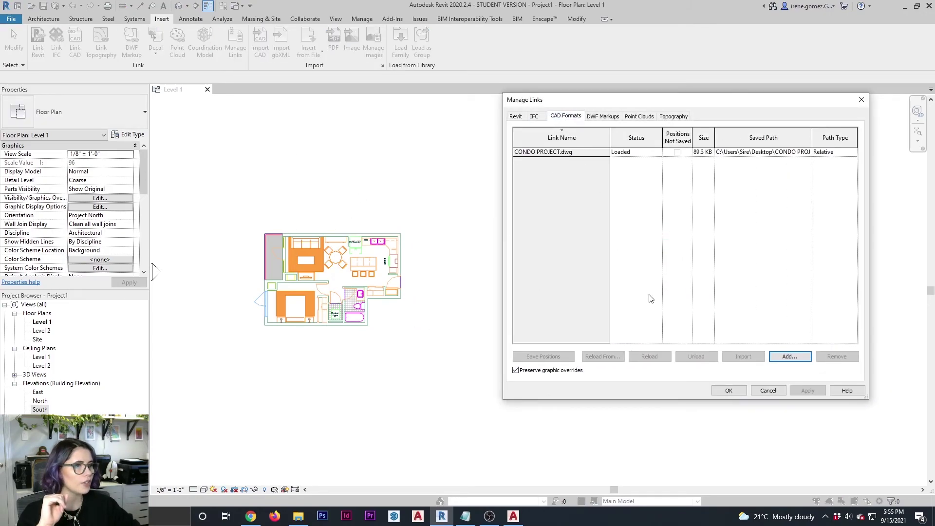
{"action": "left_click", "coordinate": [586, 152]}
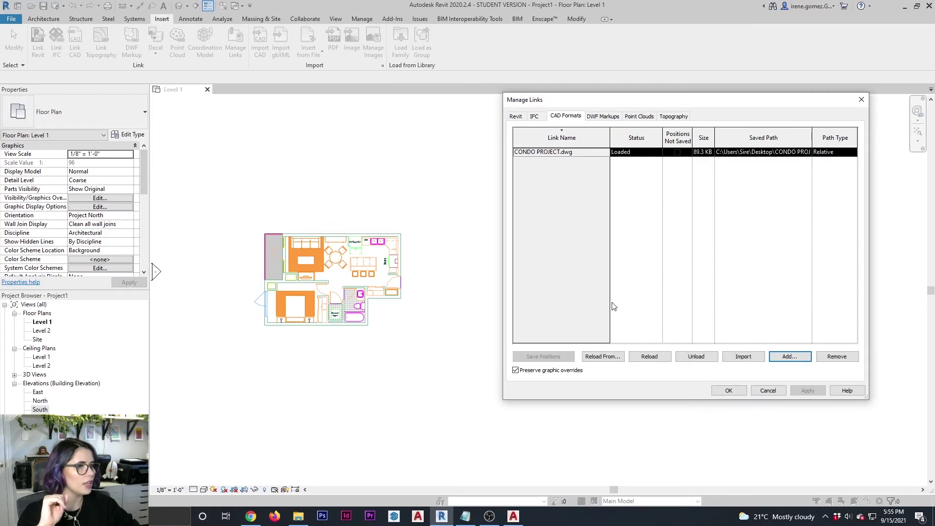
{"action": "left_click", "coordinate": [837, 357]}
{"action": "left_click", "coordinate": [731, 392]}
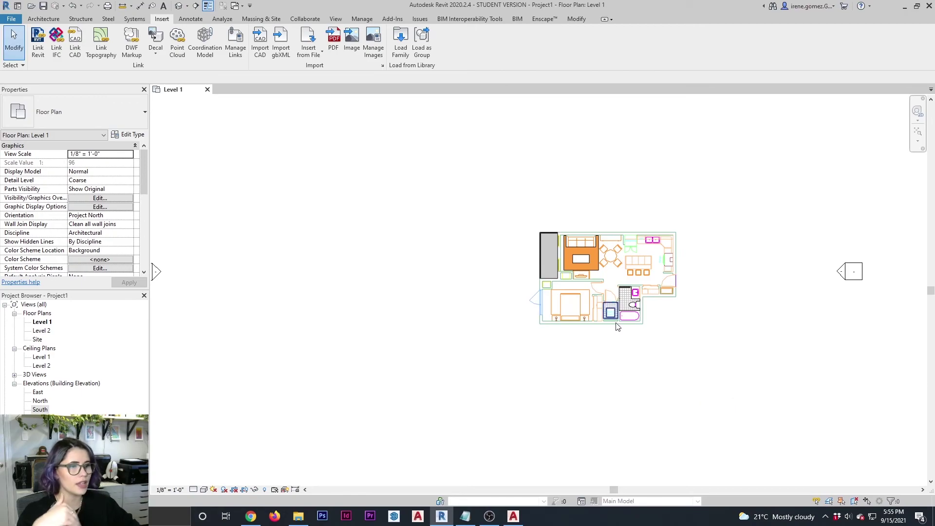
{"action": "left_click_drag", "start_coordinate": [506, 192], "coordinate": [719, 402]}
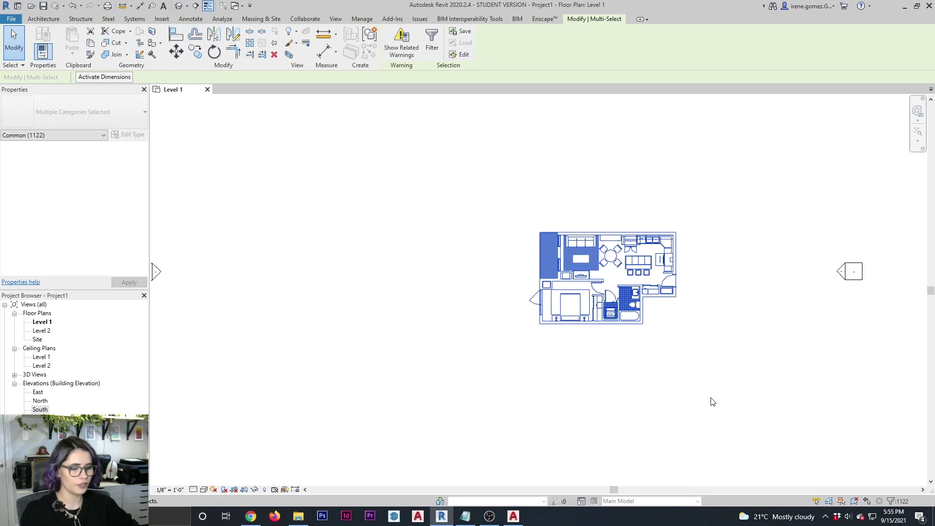
{"action": "key", "text": "Delete"}
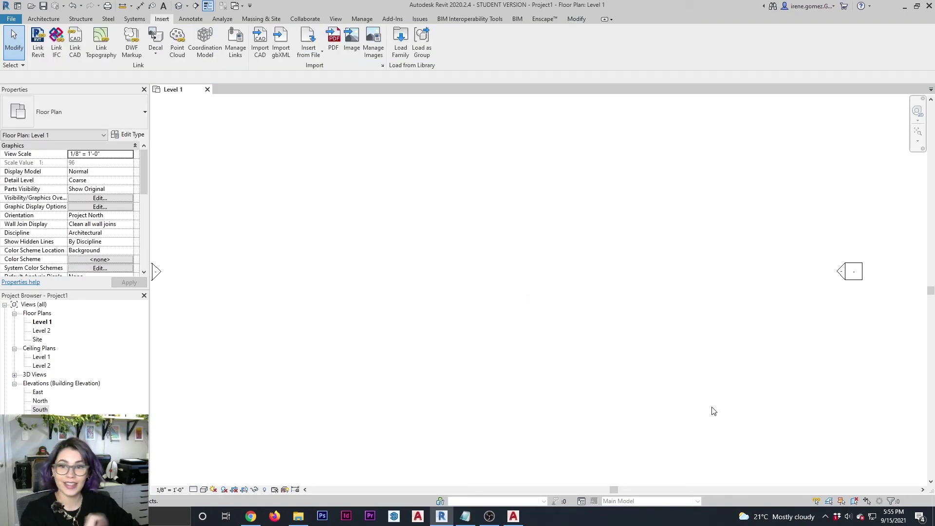
{"action": "scroll", "coordinate": [646, 383], "scroll_direction": "down", "scroll_amount": 6}
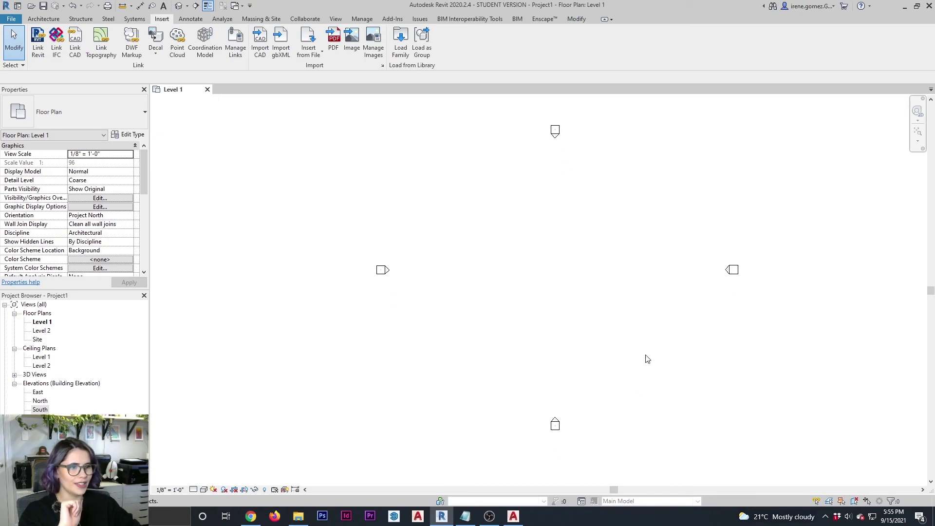
{"action": "scroll", "coordinate": [647, 359], "scroll_direction": "up", "scroll_amount": 1}
{"action": "middle_click_drag", "start_coordinate": [647, 359], "coordinate": [641, 380]}
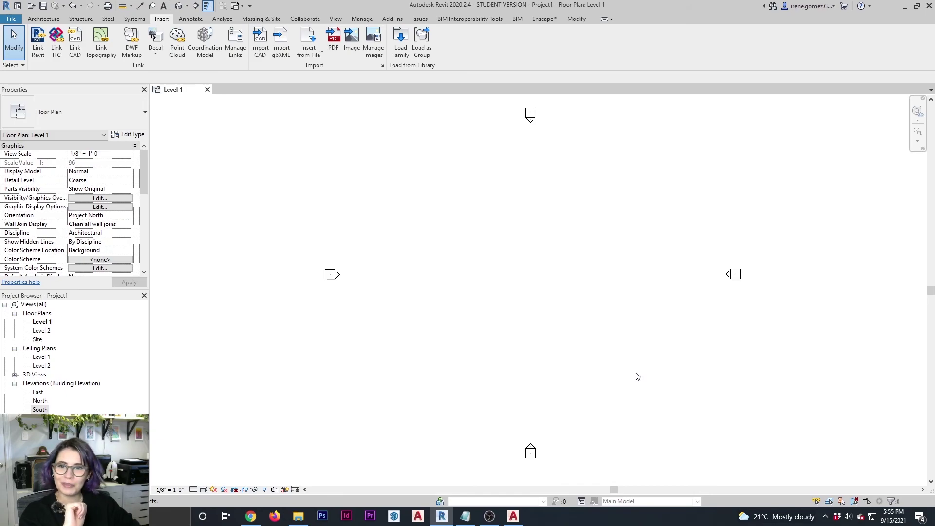